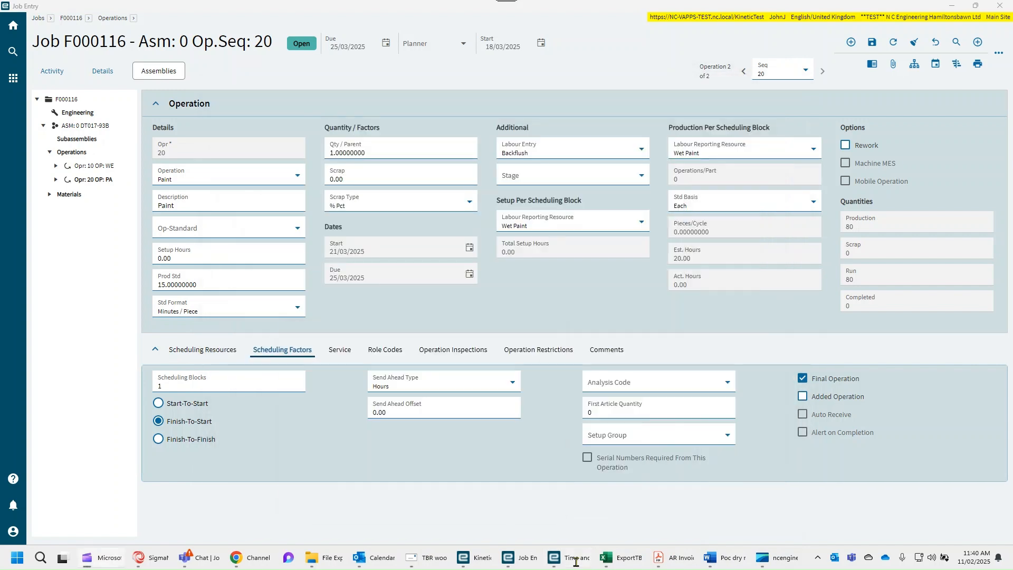
- Open the header details of job F000116 and select its job number for copying
click(72, 19)
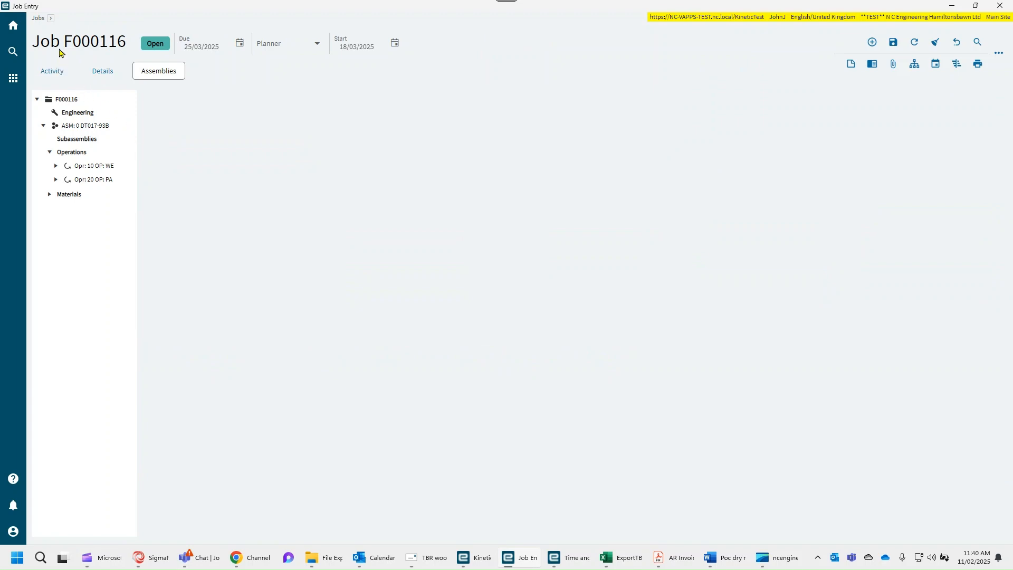
click(91, 75)
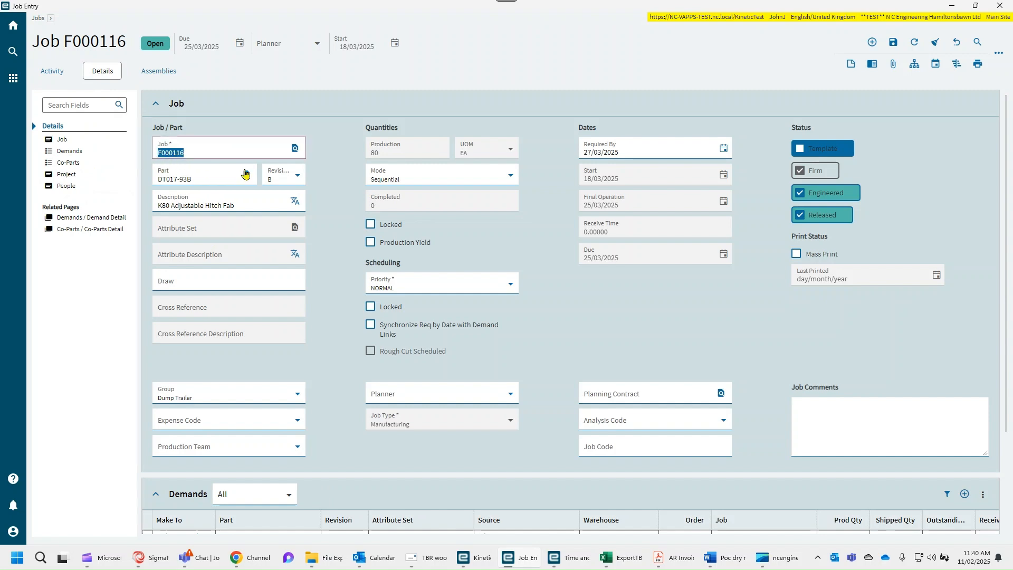
- Start a new time detail in Time and Expense Entry and paste job F000116 into it
click(576, 560)
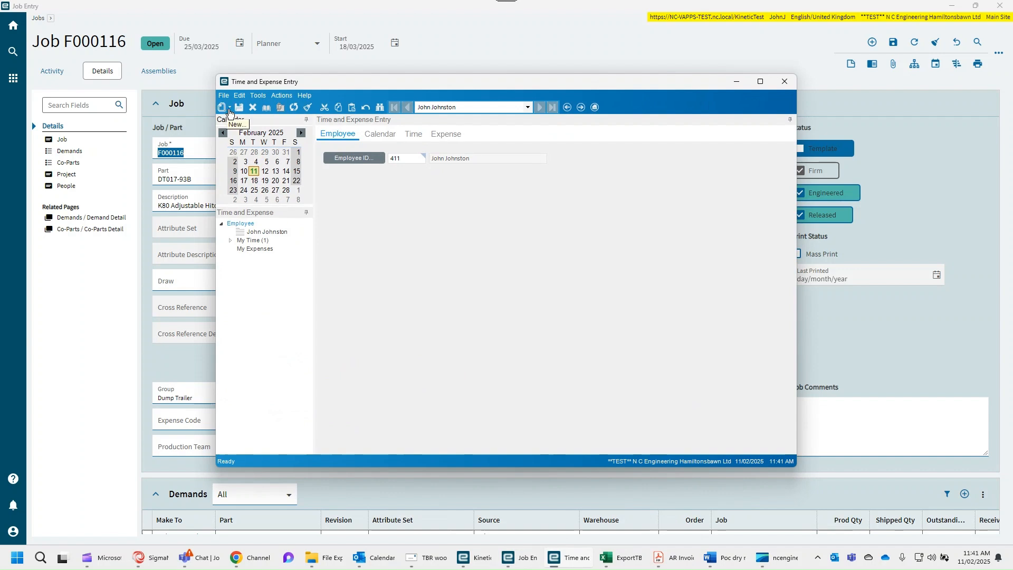
click(230, 109)
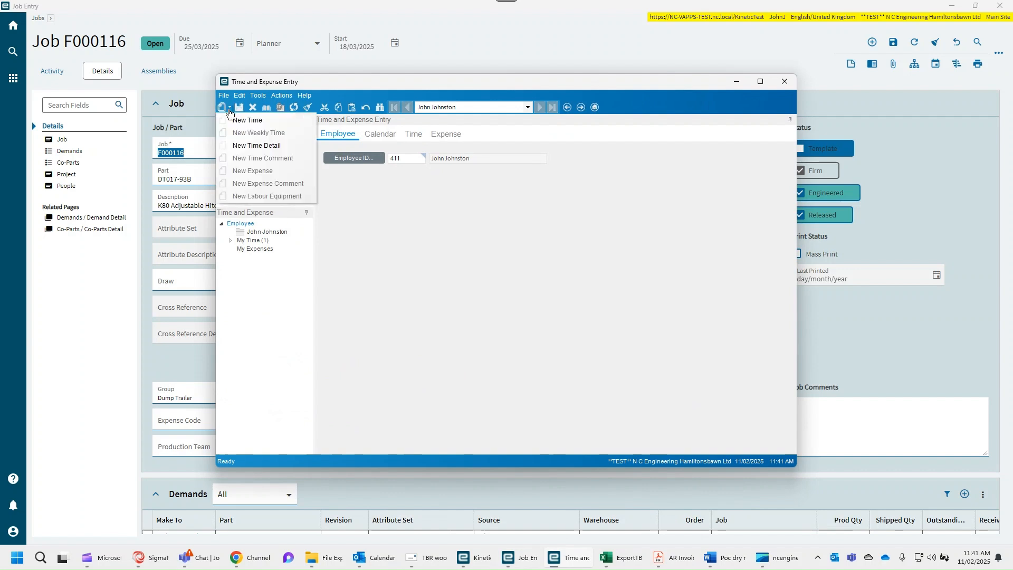
click(250, 142)
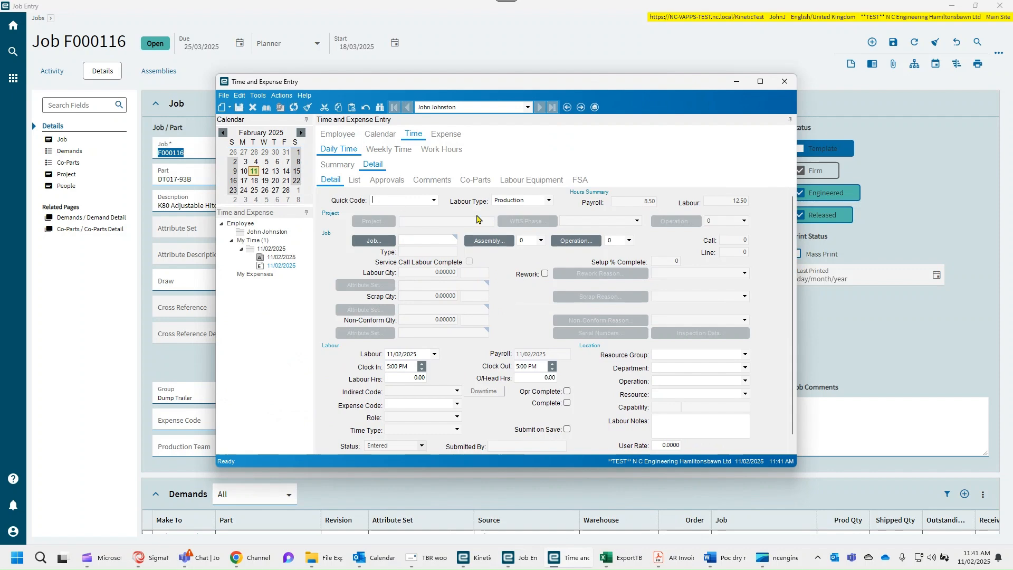
click(760, 82)
click(189, 161)
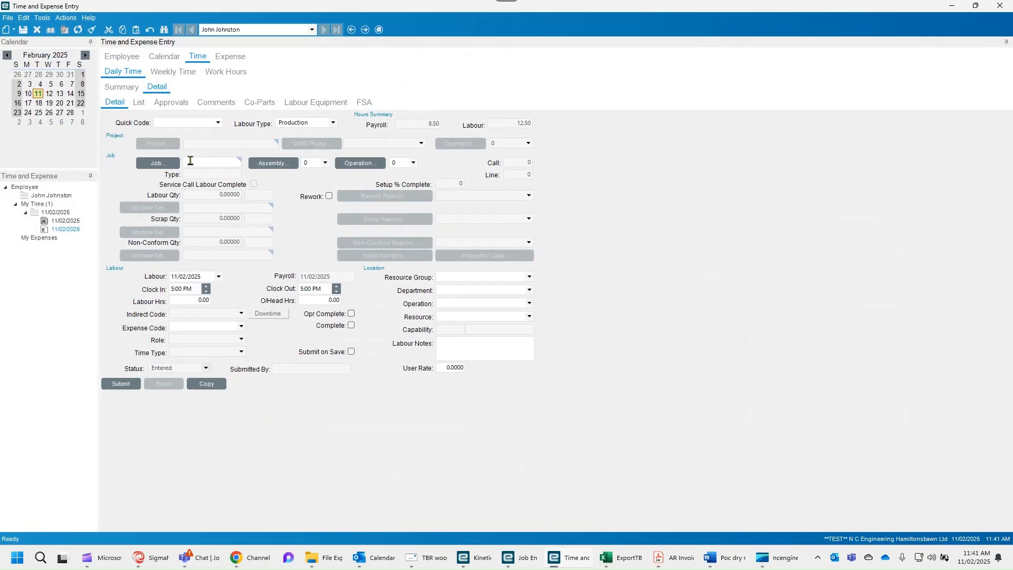
text(F000116)
- Set the time detail's assembly to 0 and try to choose an operation for it
click(325, 163)
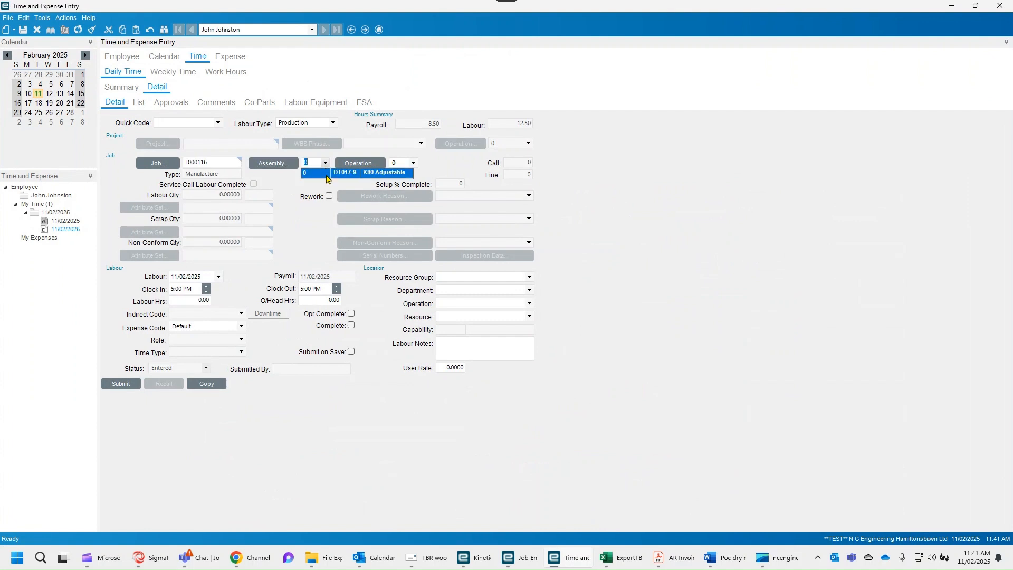
click(326, 176)
click(414, 163)
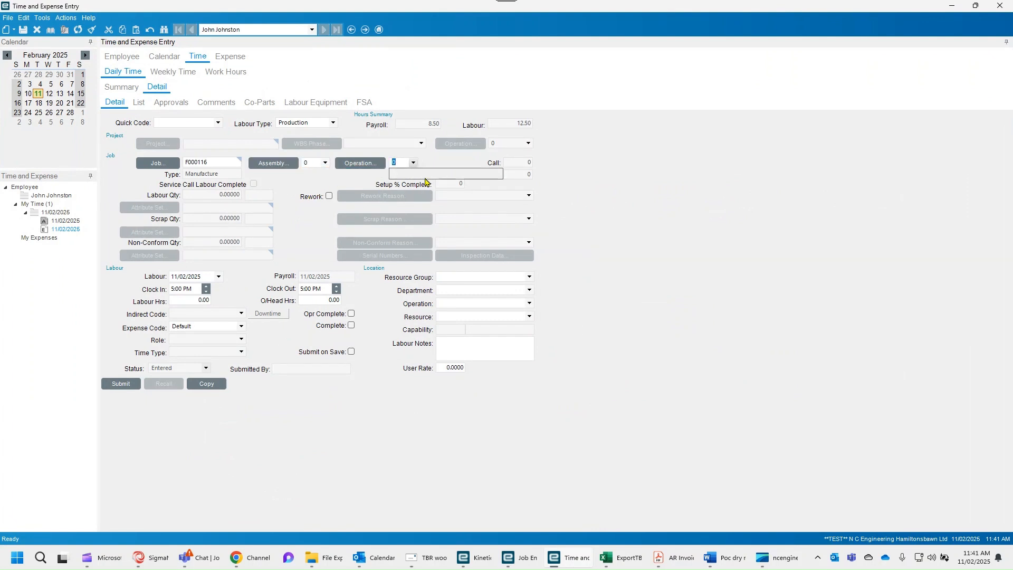
click(411, 177)
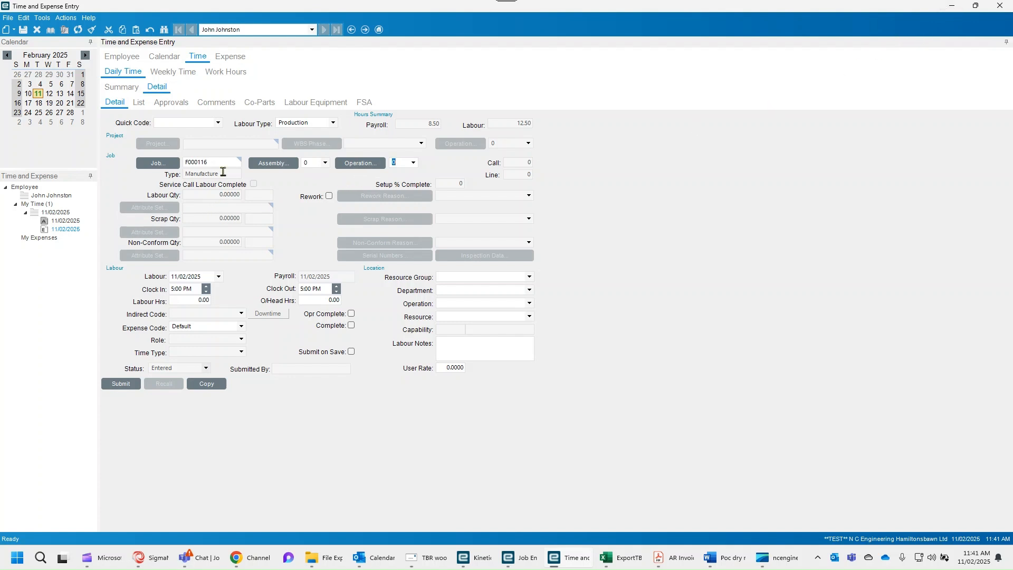
click(951, 5)
- Open operation 20 of assembly 0 in the job's assembly tree and set its Labour Entry to Quantity Only
click(498, 237)
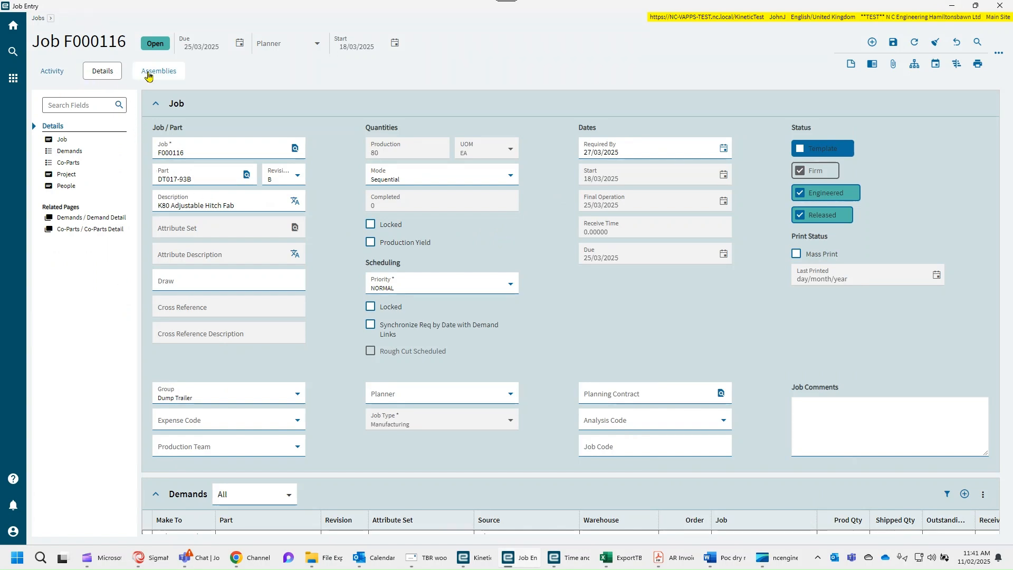
click(150, 76)
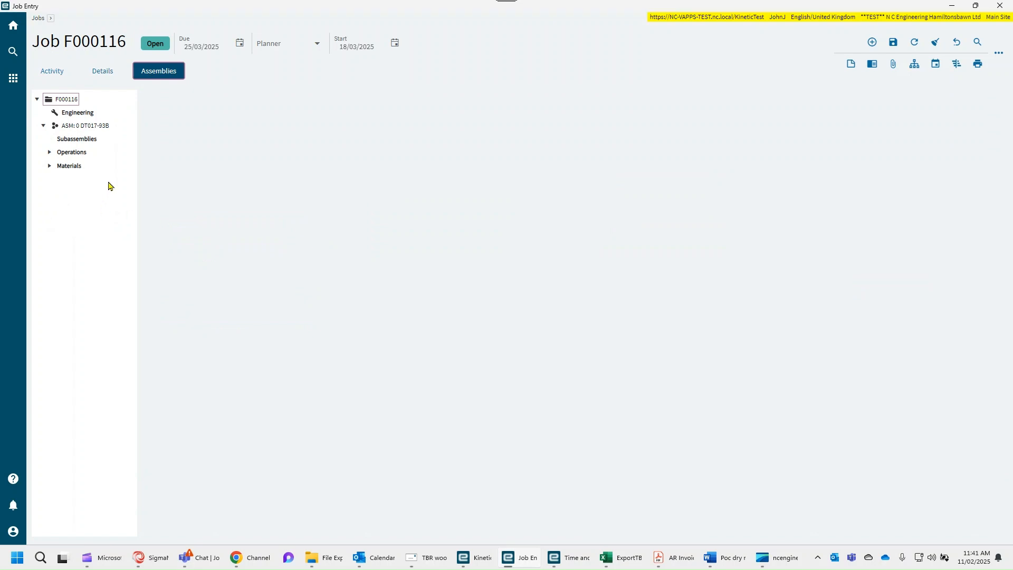
click(49, 152)
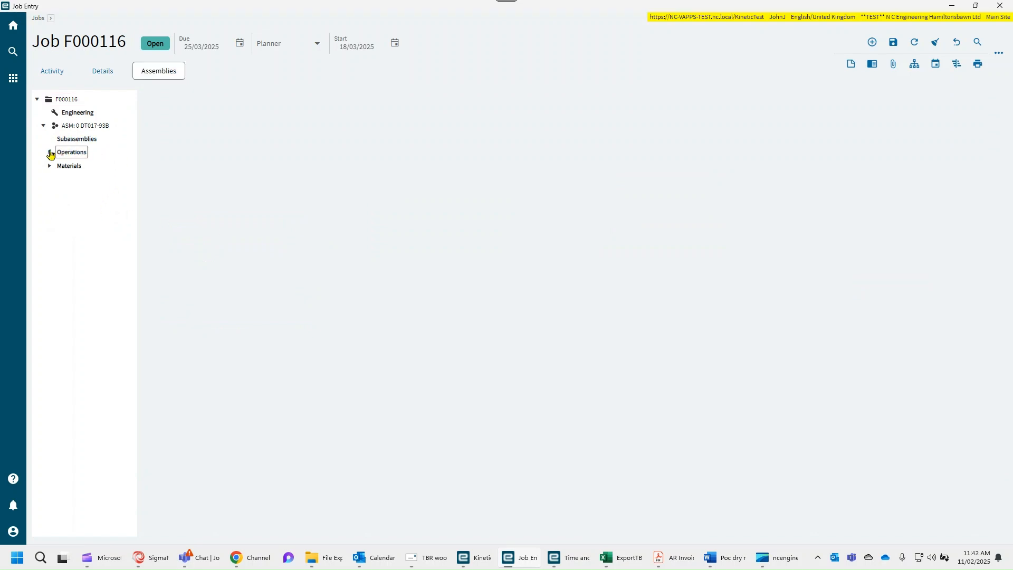
click(92, 167)
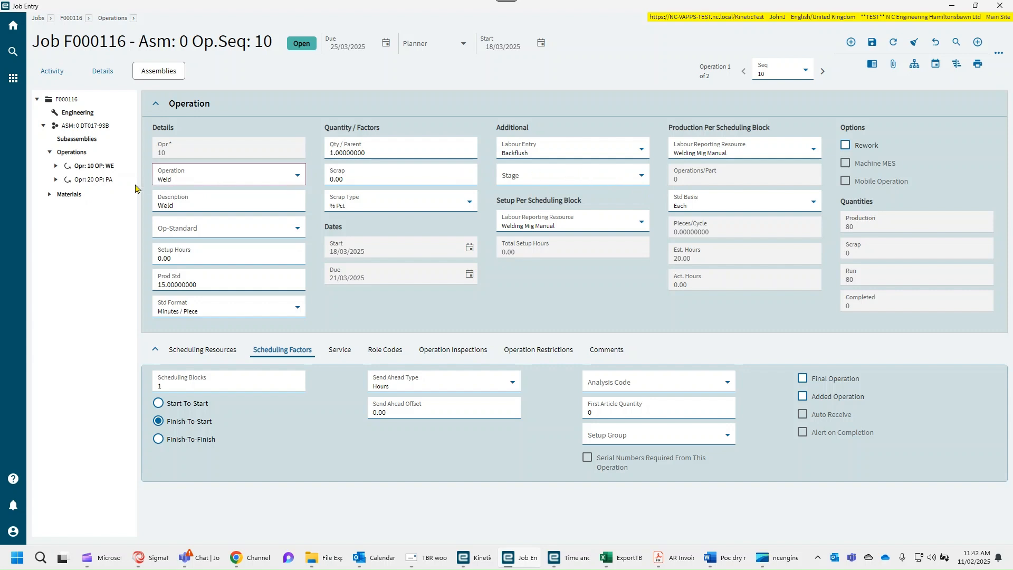
click(93, 167)
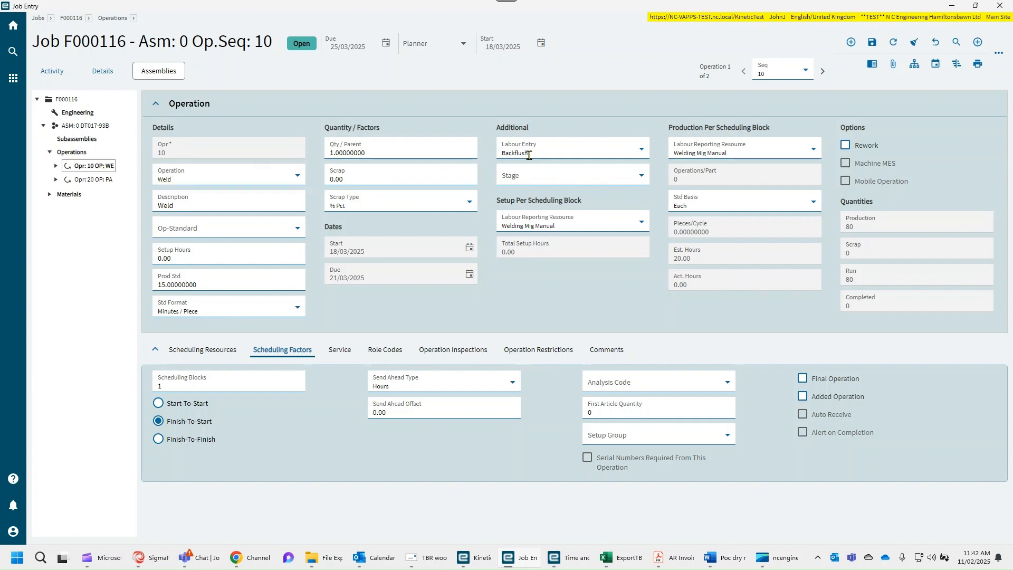
click(108, 180)
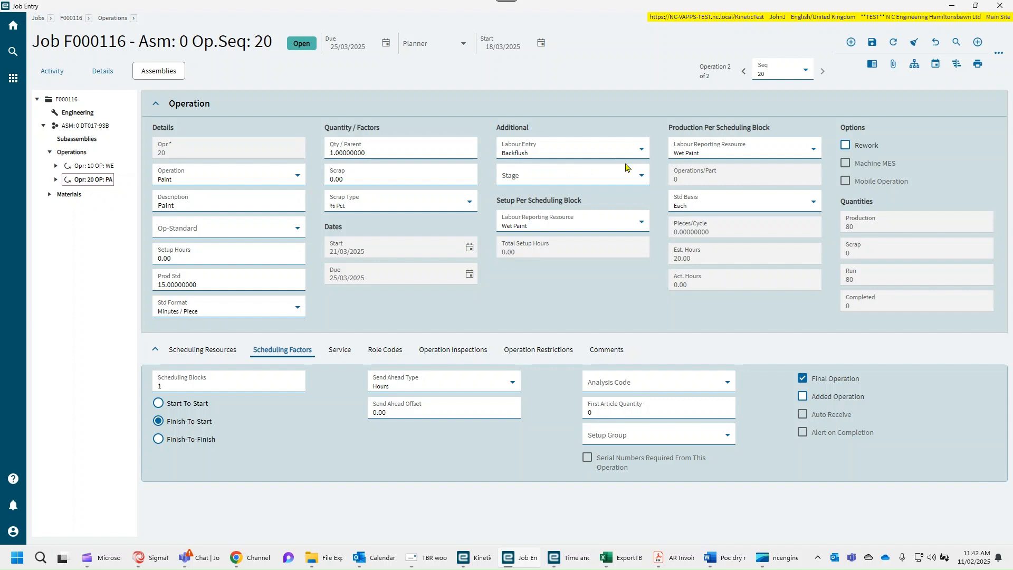
click(641, 150)
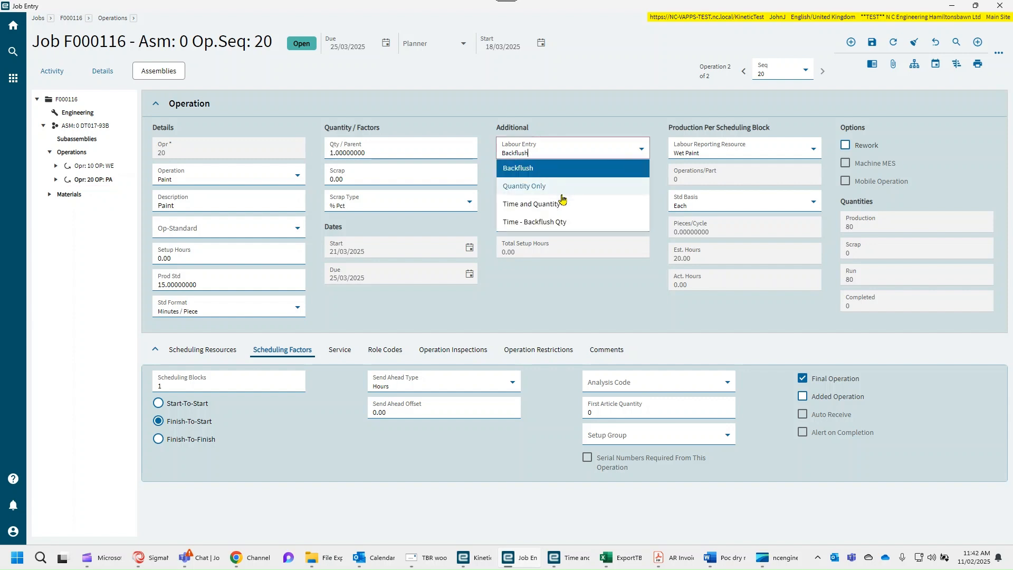
click(534, 186)
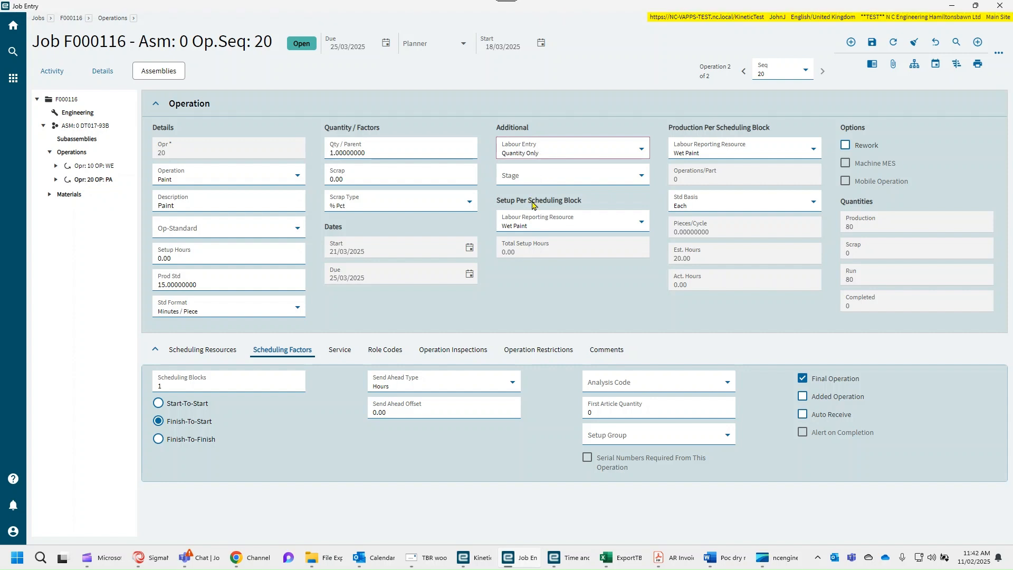
- Save the job with the updated operation 20 settings
click(185, 351)
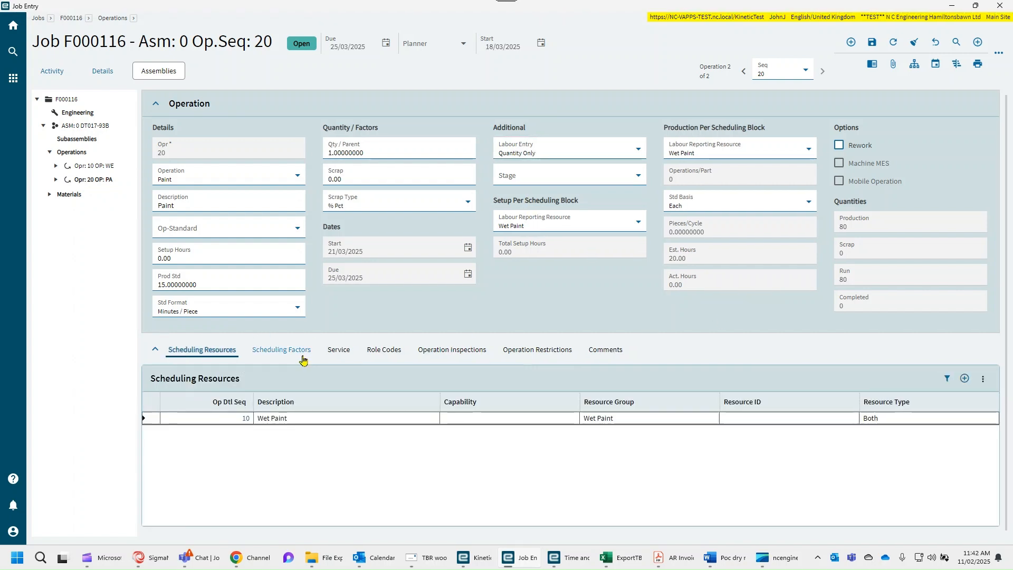
click(285, 352)
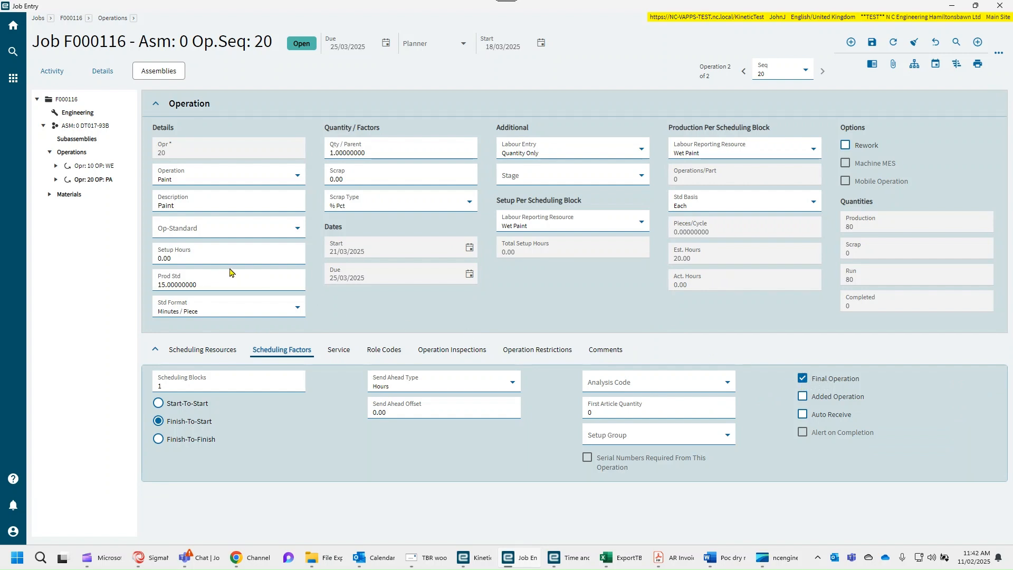
click(872, 44)
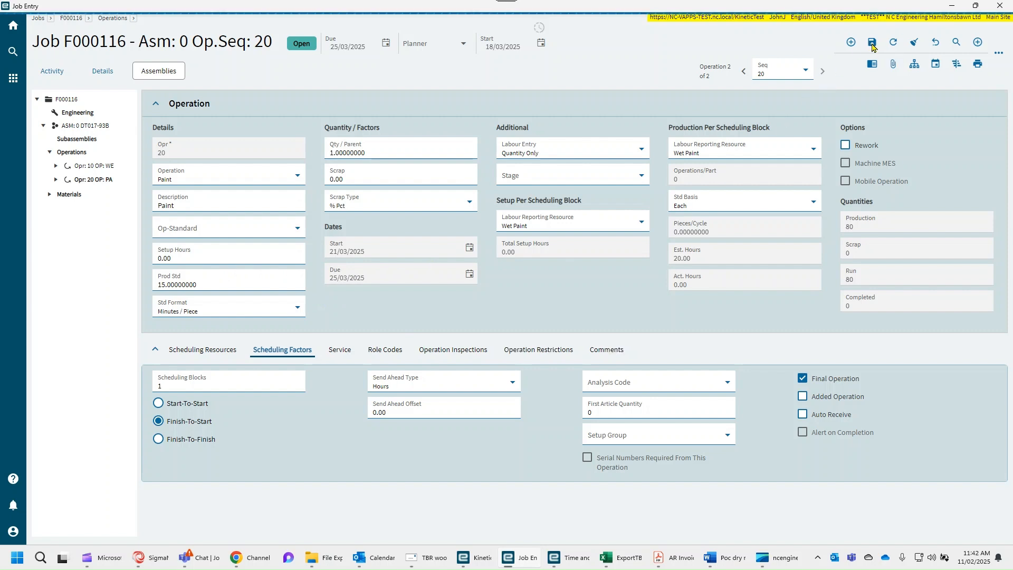
click(951, 8)
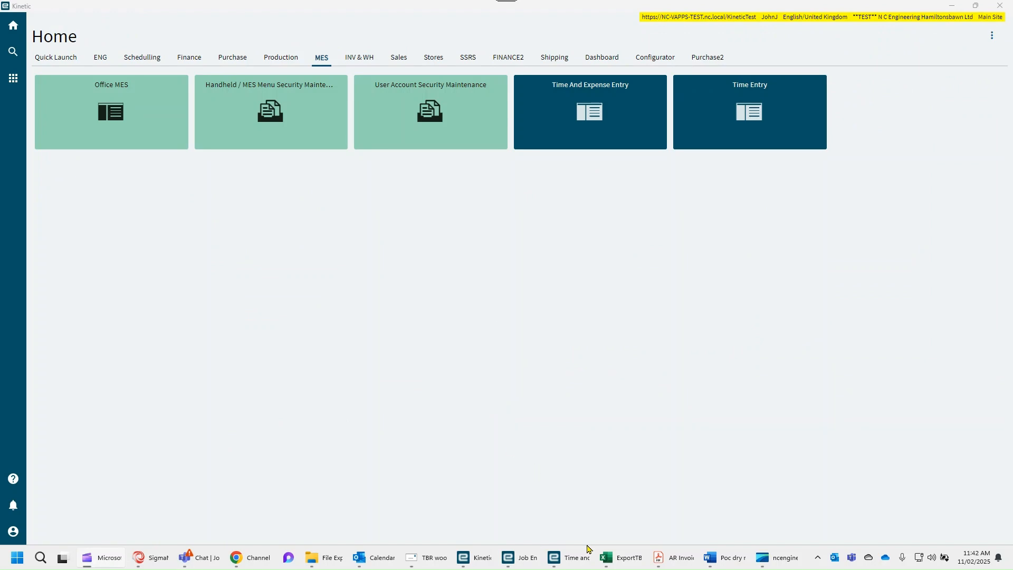
- Delete the unfinished time detail in Time and Expense Entry
click(564, 550)
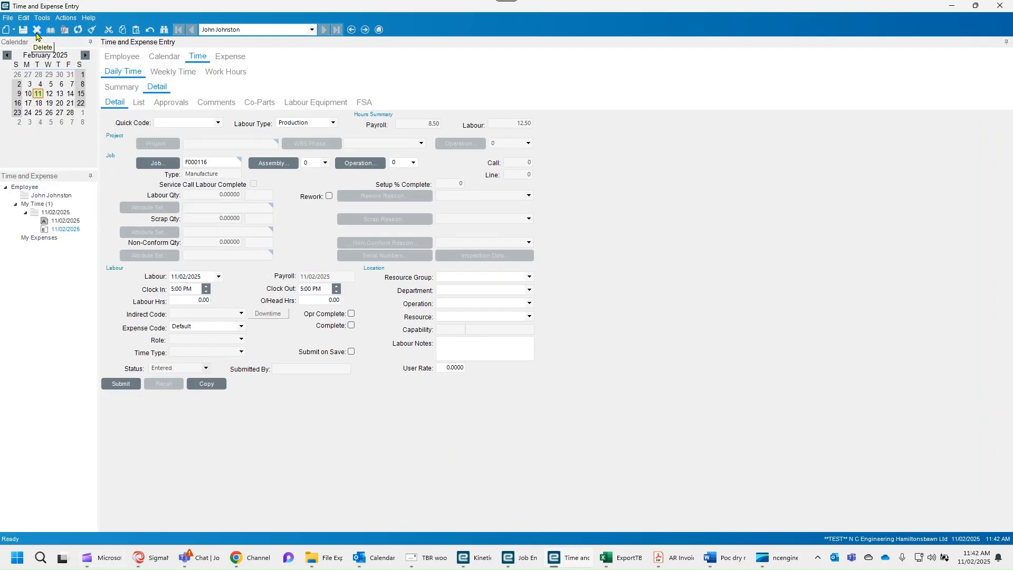
double_click(216, 161)
key(ctrl+c)
click(37, 30)
- Create a new time detail for job F000116, assembly 0, operation 20
click(13, 29)
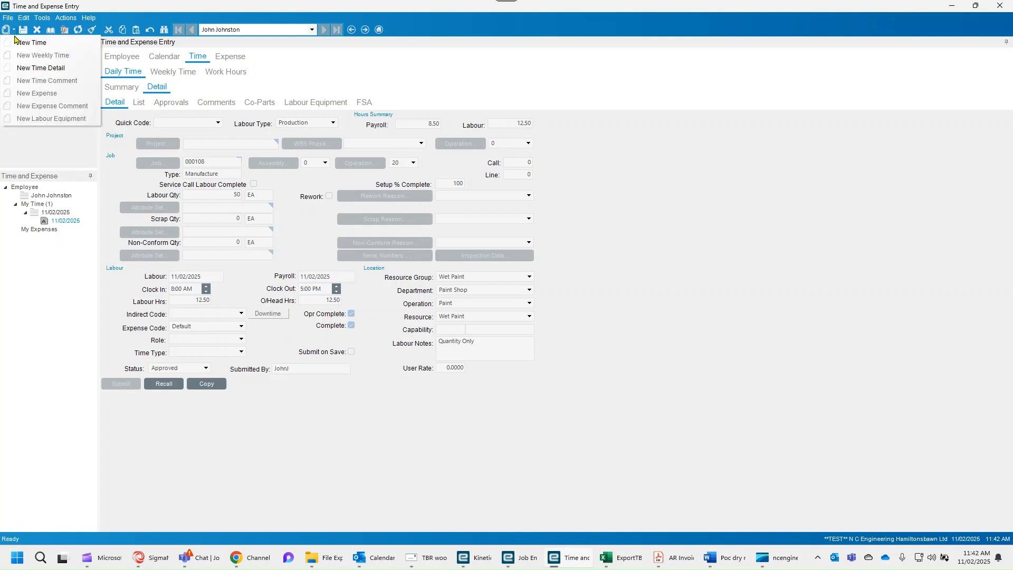
click(33, 67)
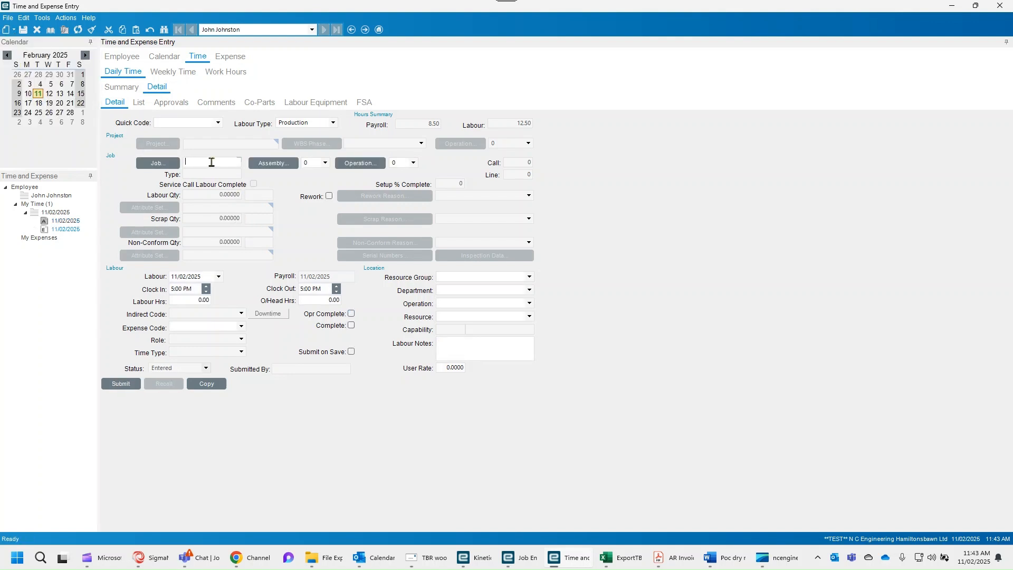
key(ctrl+v)
key(Tab)
click(324, 165)
click(328, 174)
click(414, 164)
click(413, 174)
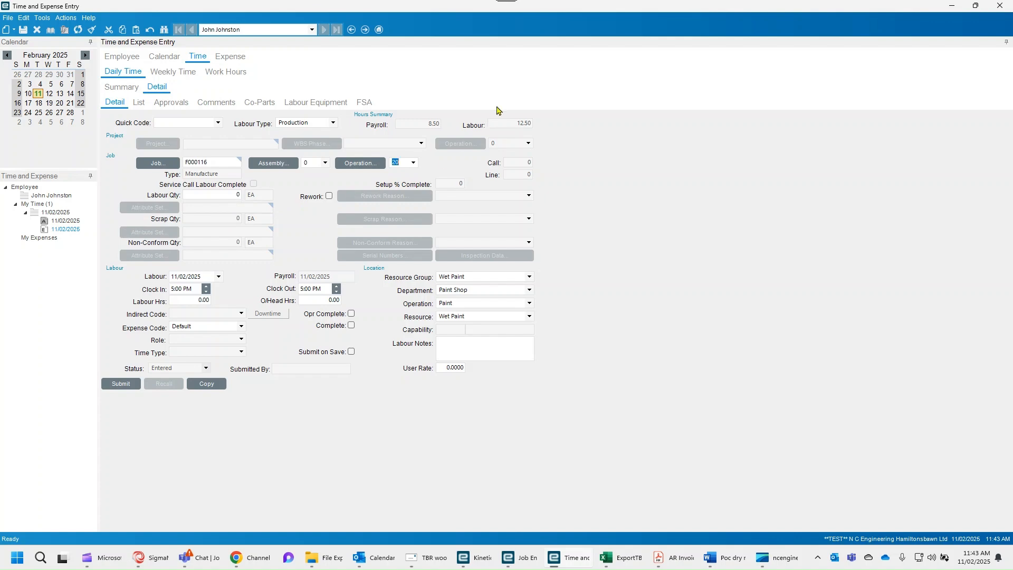
drag(520, 7, 1012, 63)
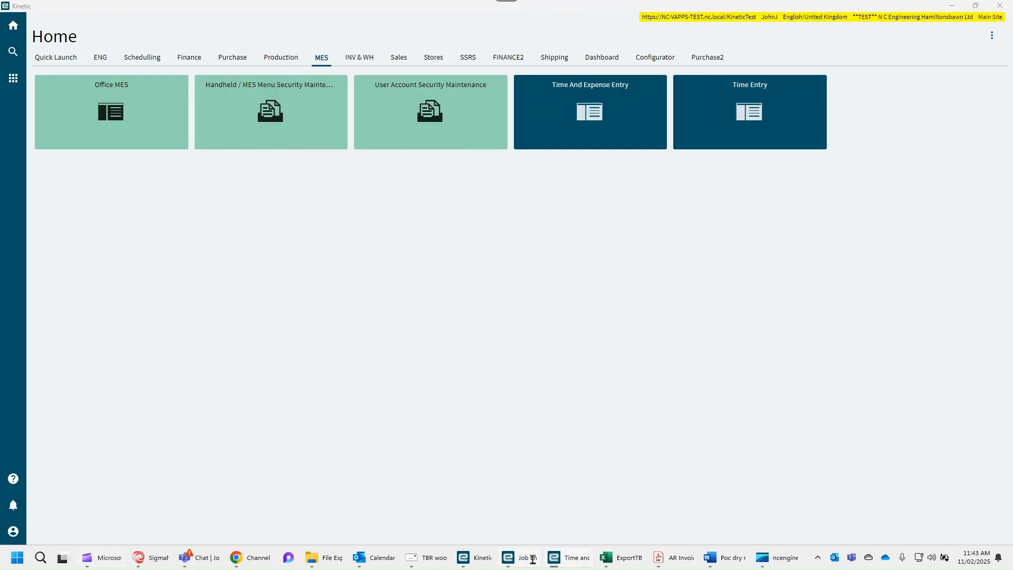
click(518, 549)
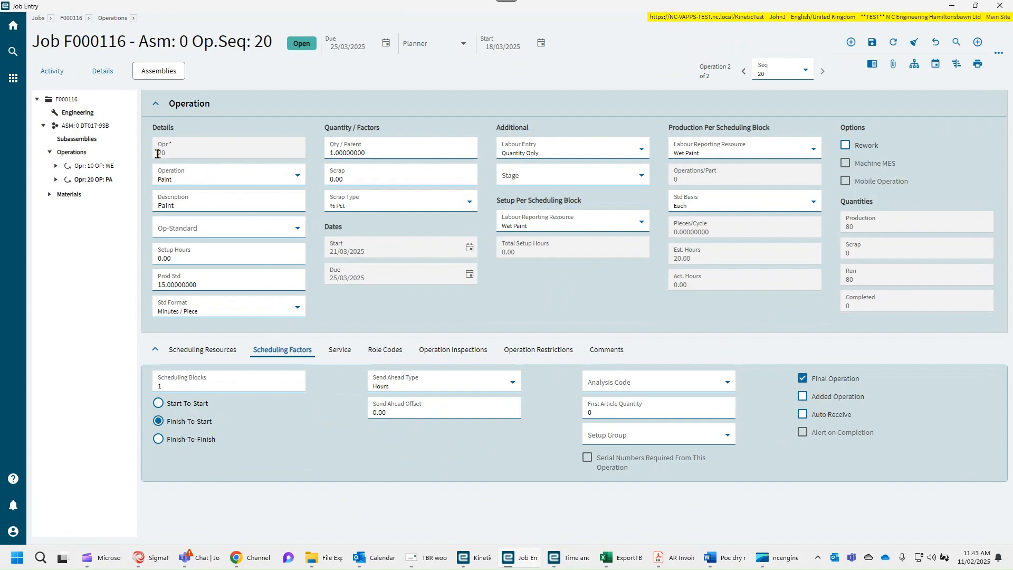
drag(1012, 104, 614, 79)
- Set the labour quantity to 20 and save the time detail
click(441, 268)
drag(414, 267, 464, 270)
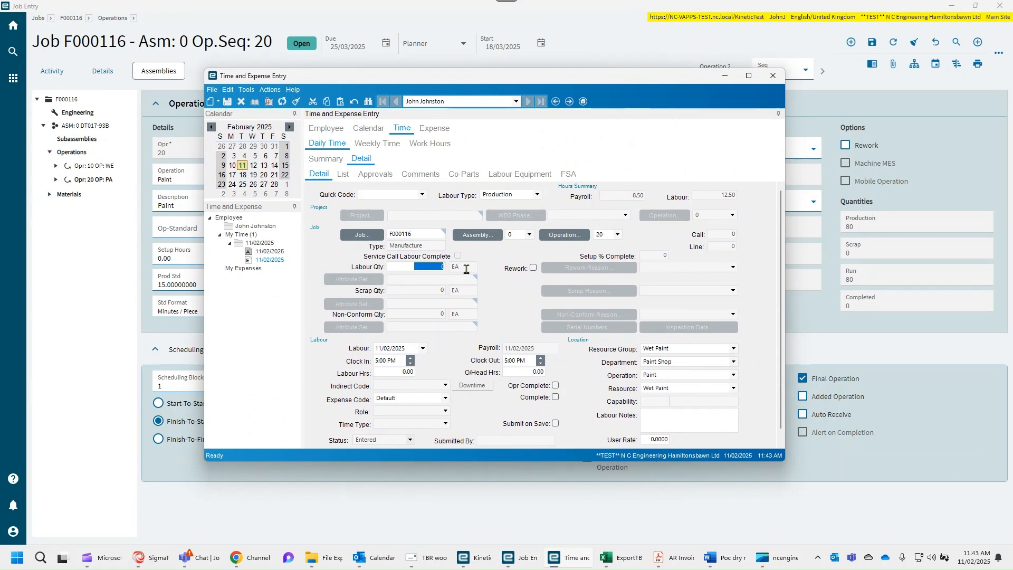
text(20)
key(Tab)
click(748, 76)
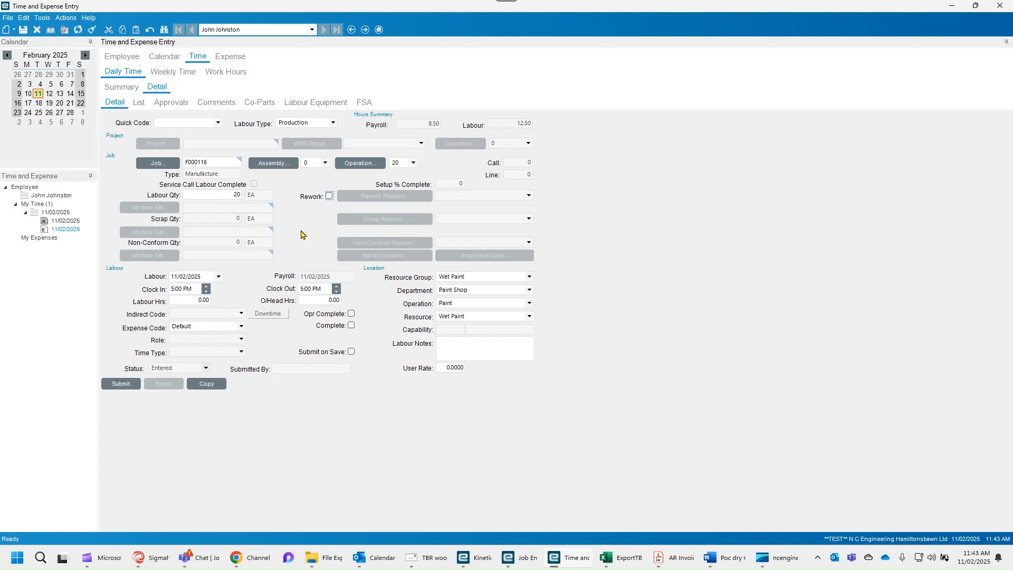
click(23, 29)
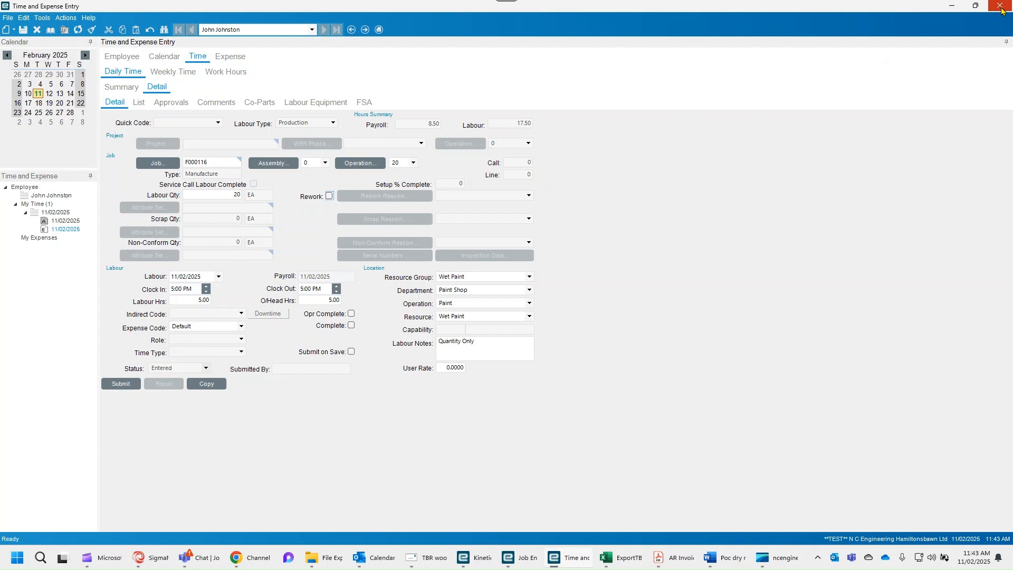
- Submit the time detail and close Time and Expense Entry
click(116, 388)
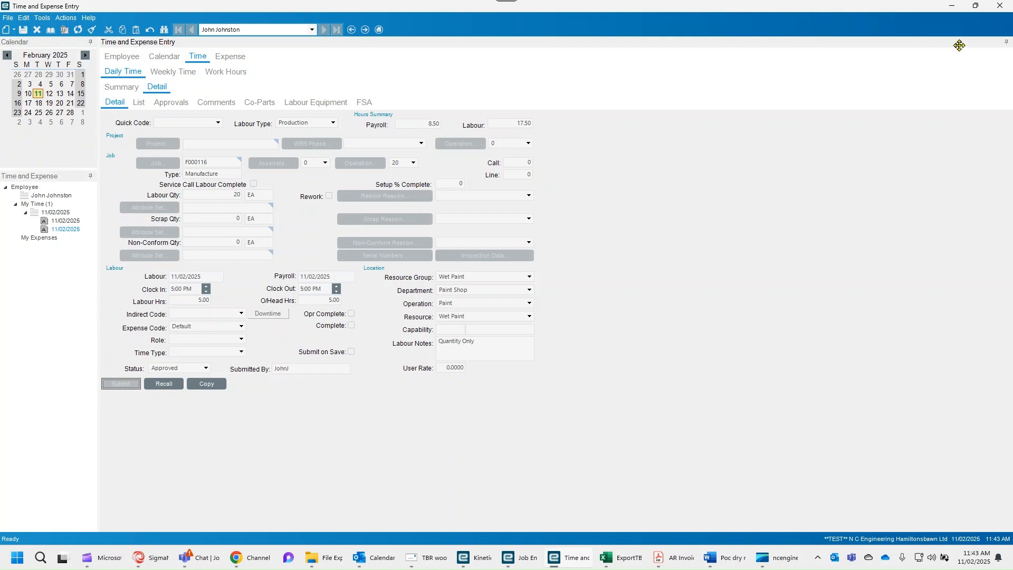
click(1000, 5)
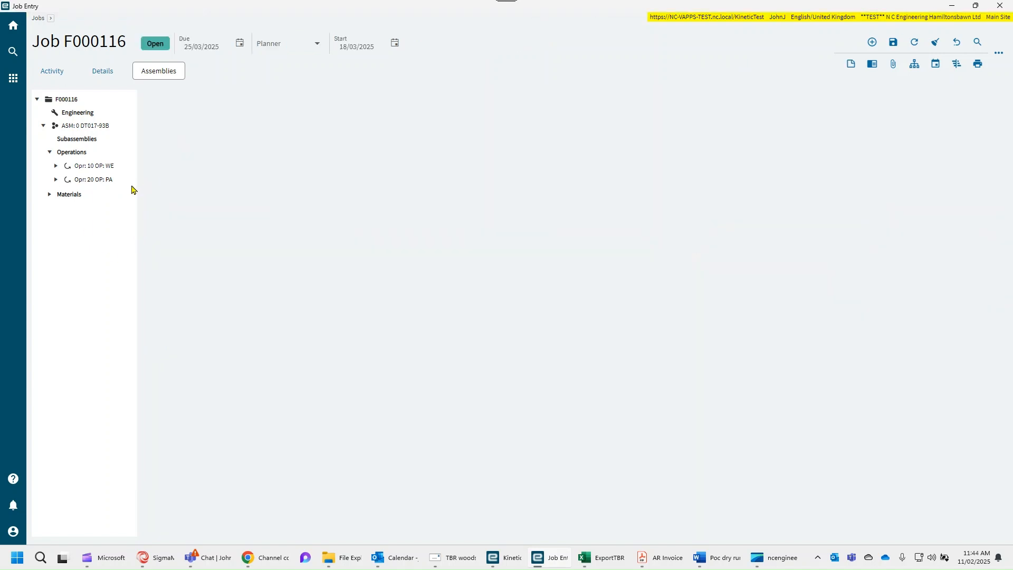
- Open the job's header details and inspect its production quantity and job number
click(100, 71)
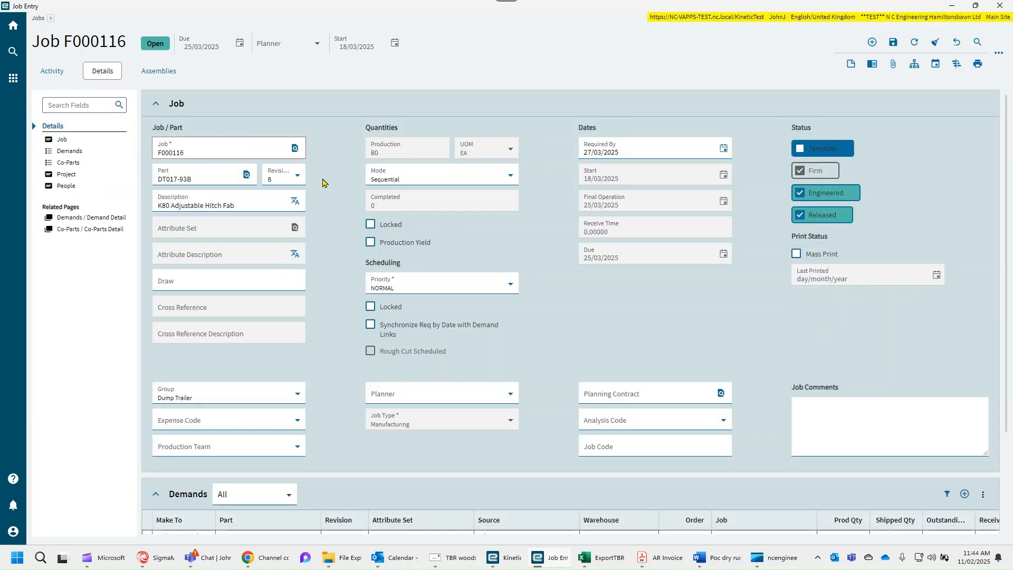
click(378, 152)
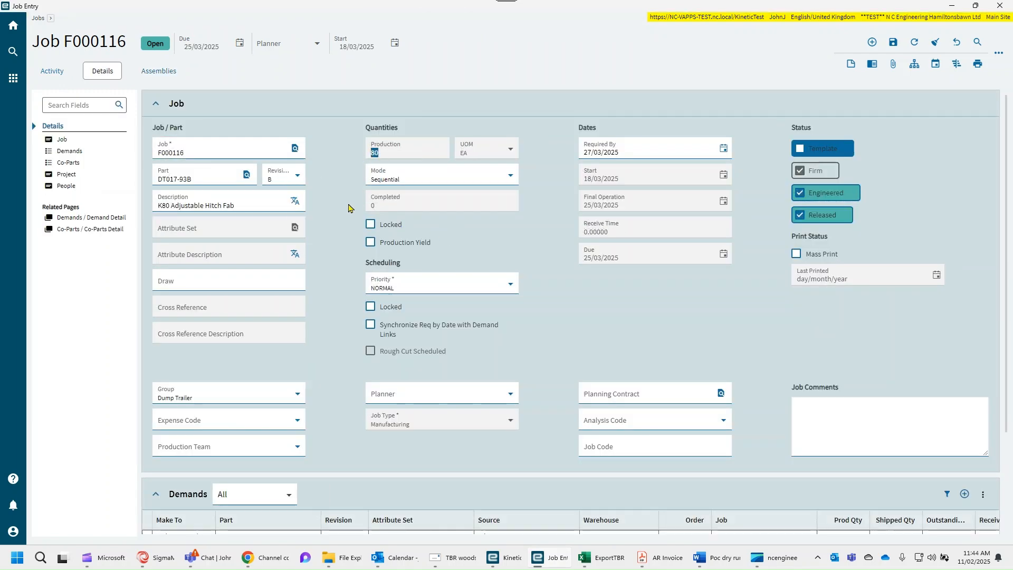
click(203, 153)
key(ctrl+c)
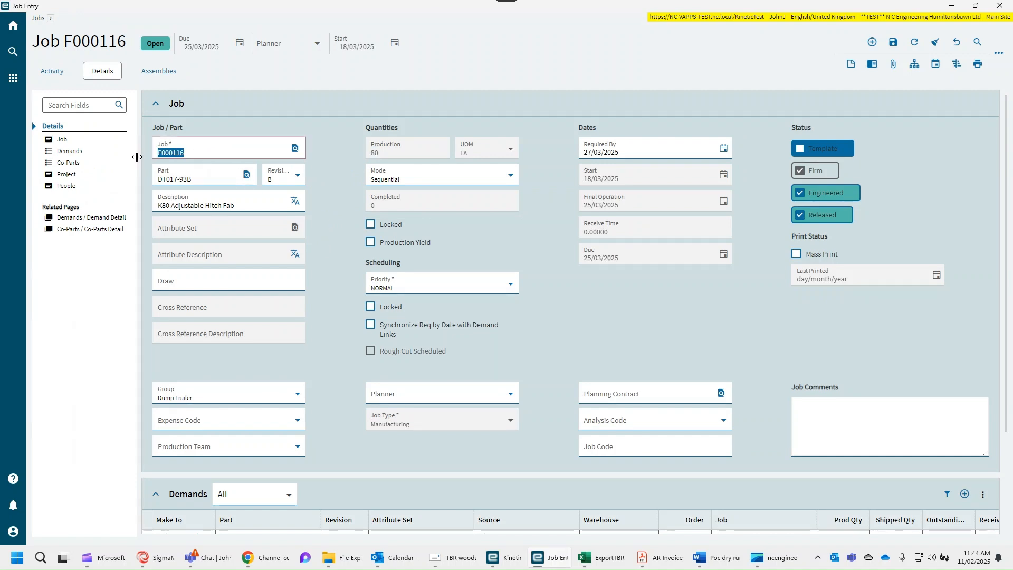
- Open Time and Expense Entry and start a new time detail
click(334, 264)
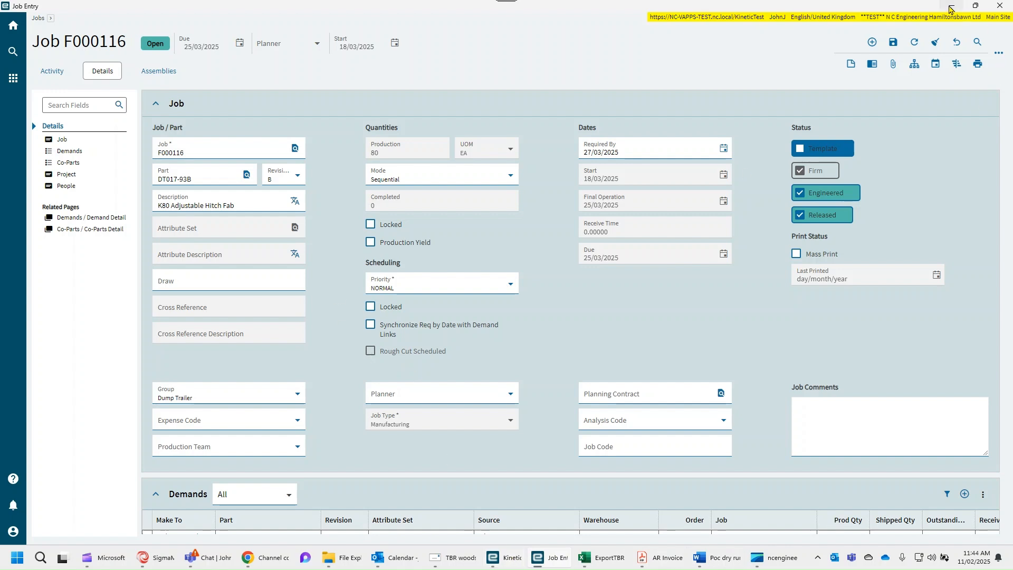
click(952, 6)
click(585, 104)
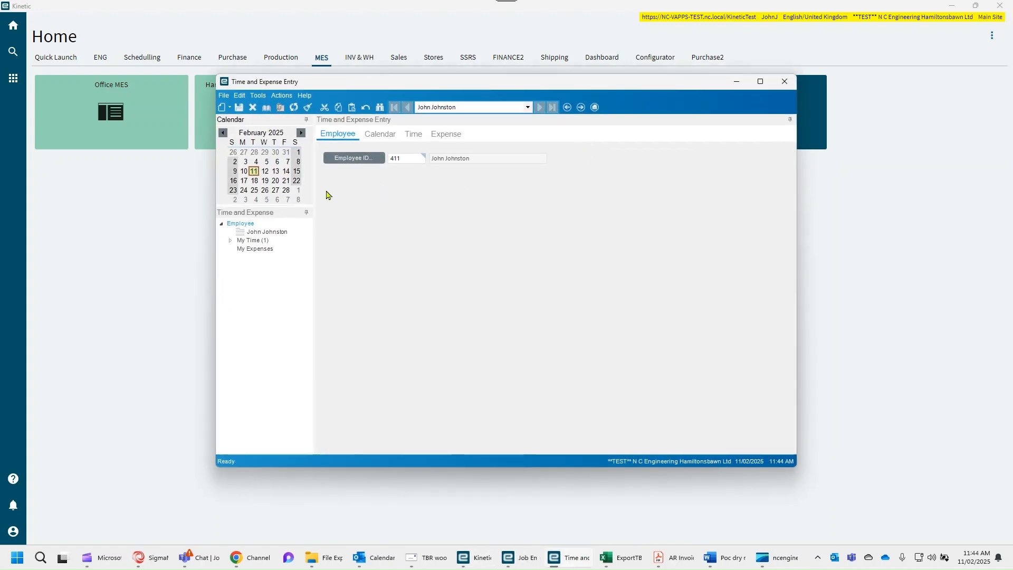
click(230, 107)
click(237, 145)
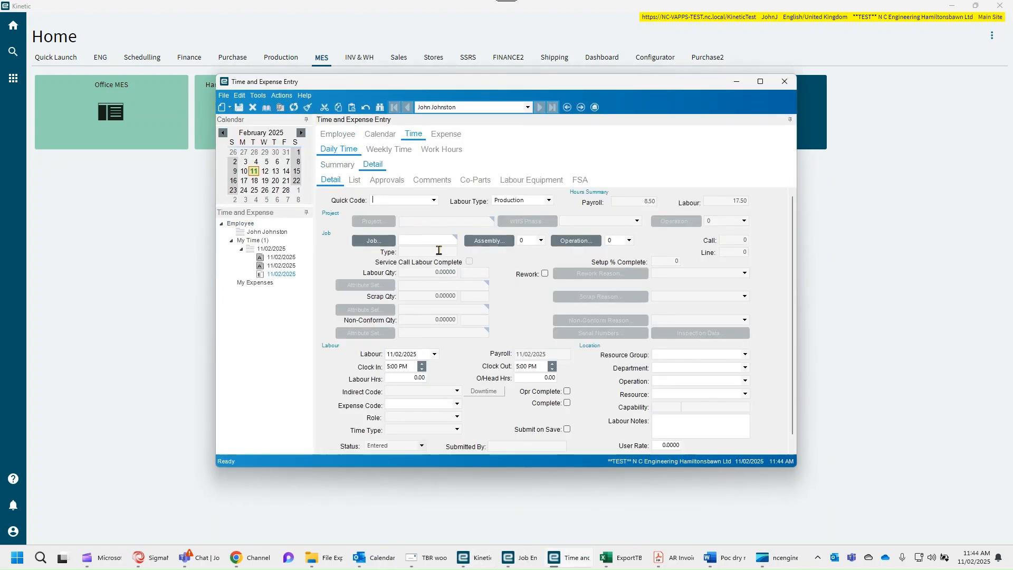
- Enter job F000116 on the time detail and select assembly 0 and operation 20
key(ctrl+v)
key(Tab)
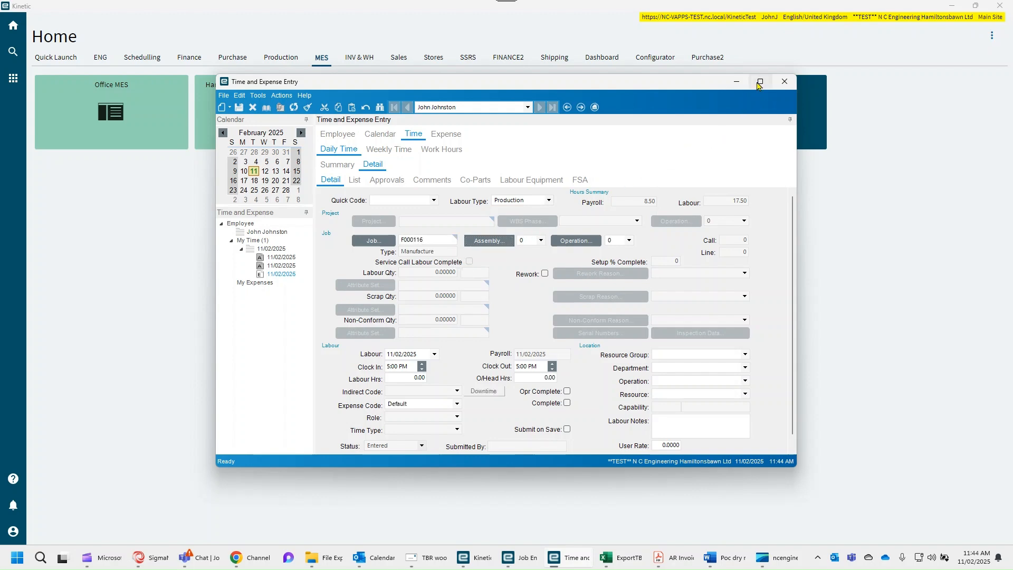
click(760, 81)
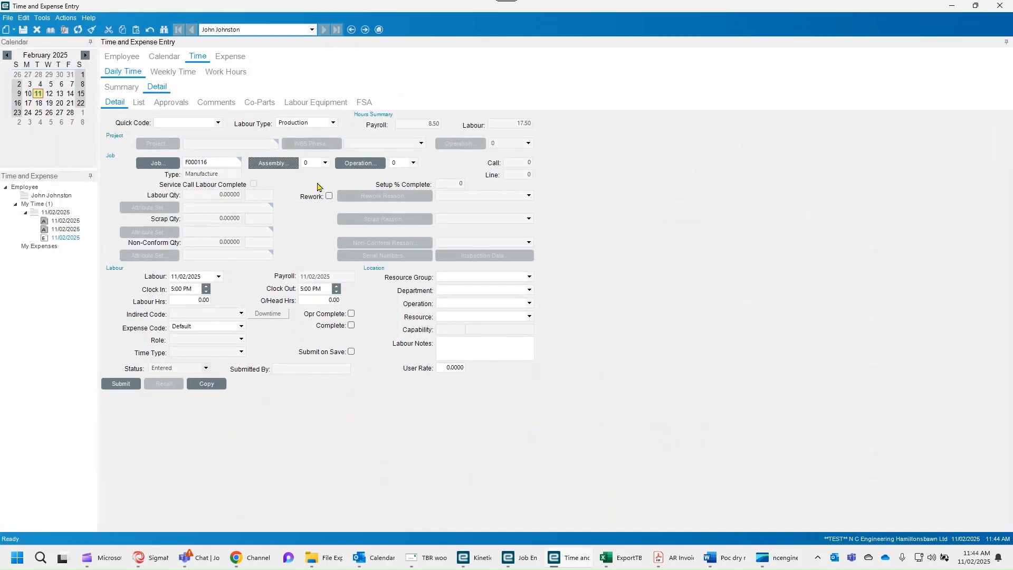
click(325, 163)
click(319, 178)
click(413, 163)
click(421, 187)
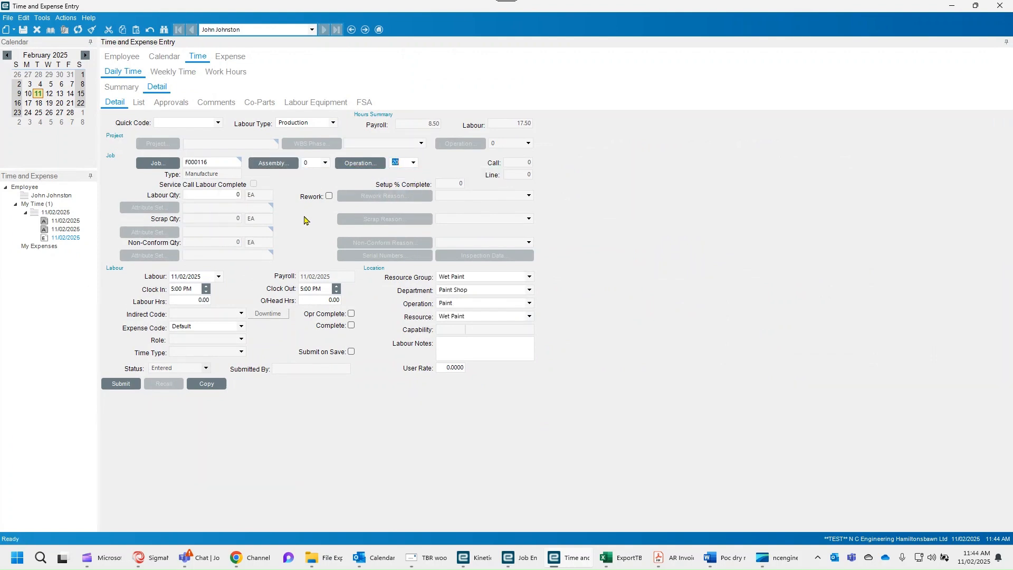
- Set the labour quantity to 60, tick Complete, submit the time detail and close Time and Expense Entry
click(219, 196)
text(60)
key(Tab)
click(352, 326)
click(124, 387)
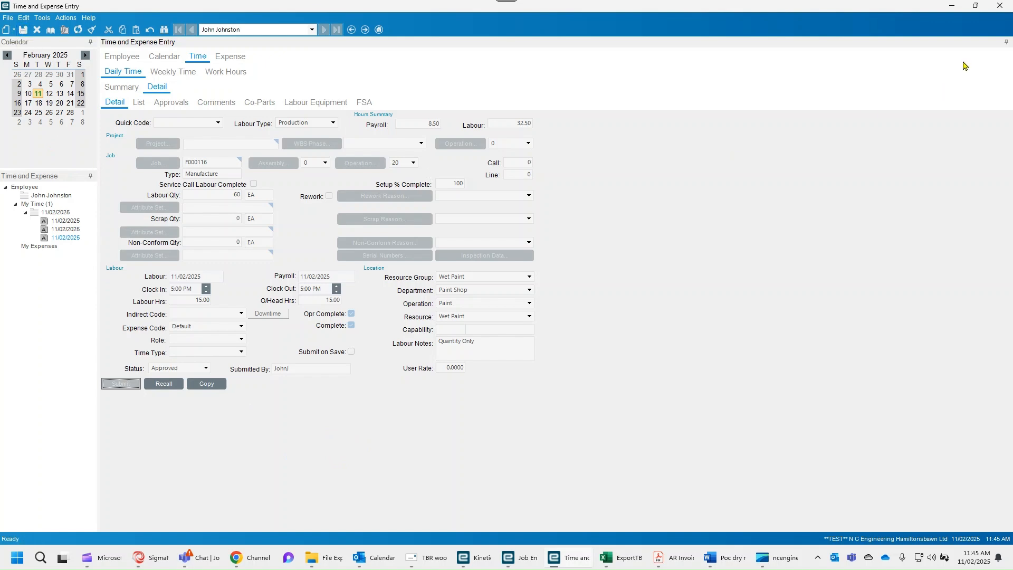
click(1000, 5)
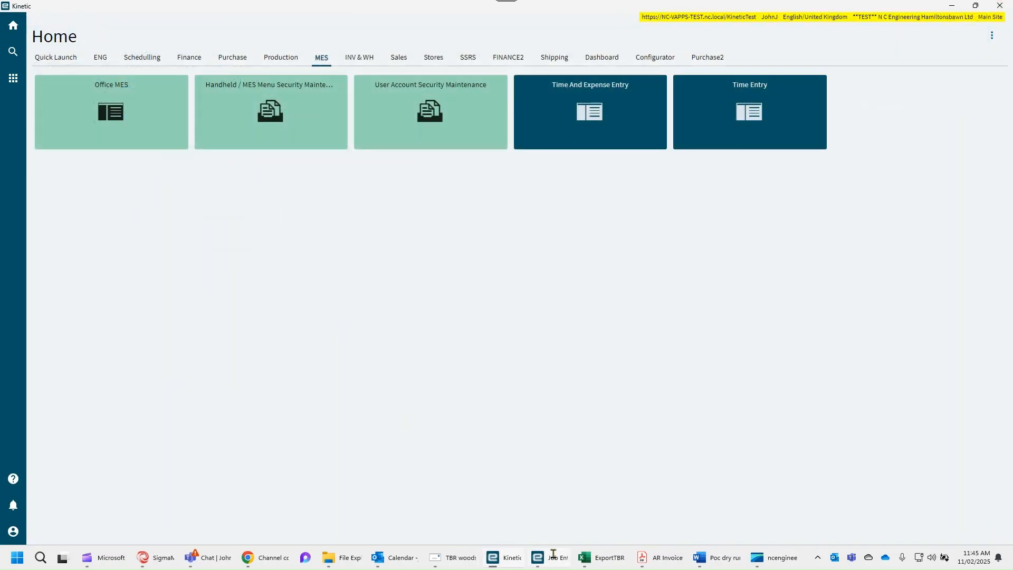
- Refresh job F000116 in Job Entry and review its completed quantity and activity sections
click(553, 554)
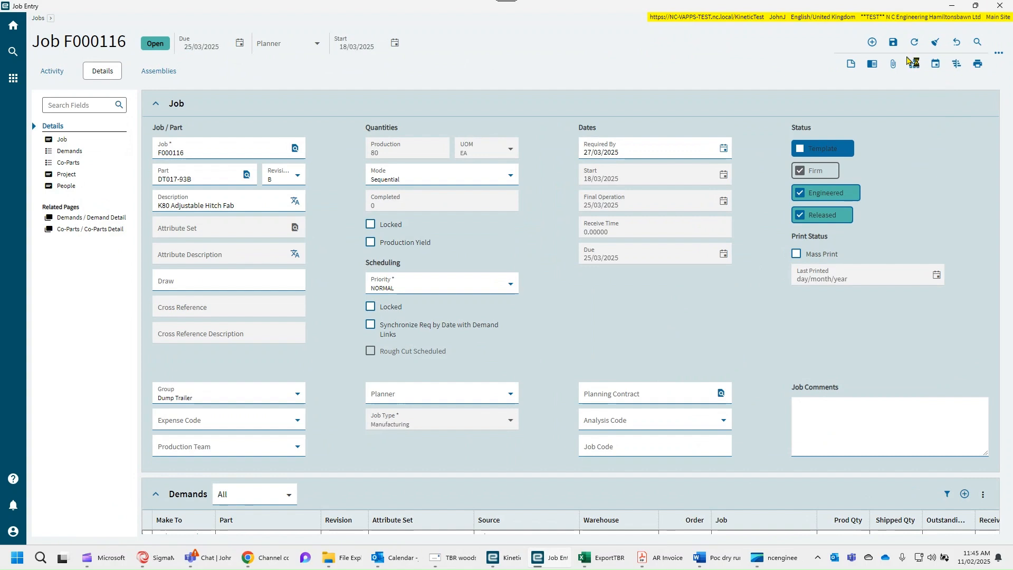
click(914, 42)
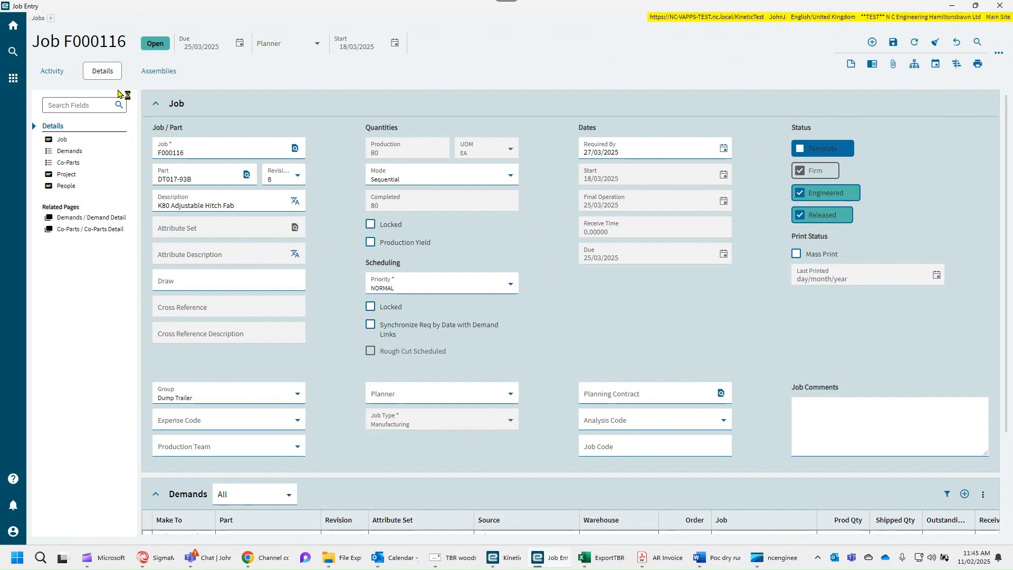
click(56, 72)
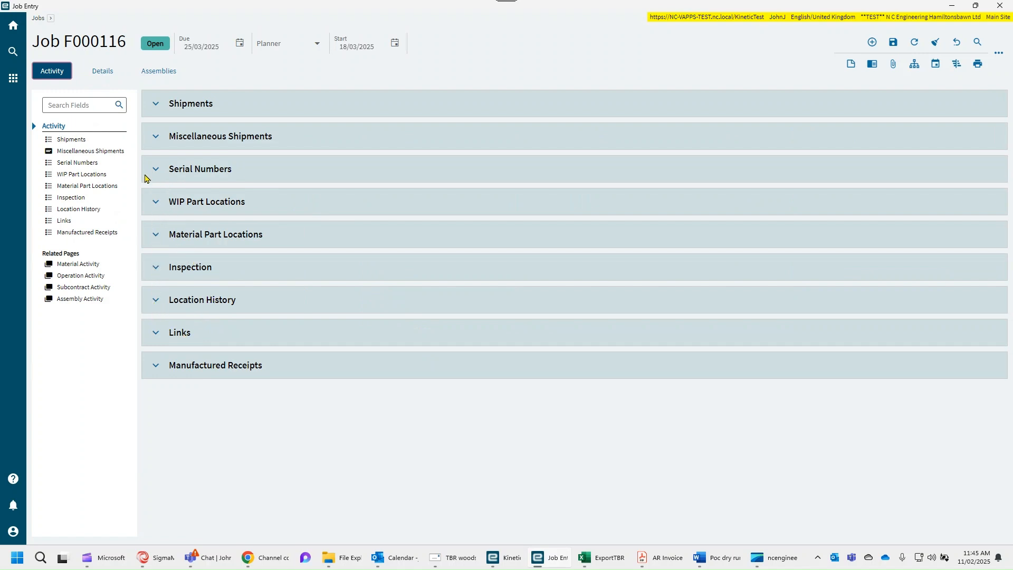
click(155, 106)
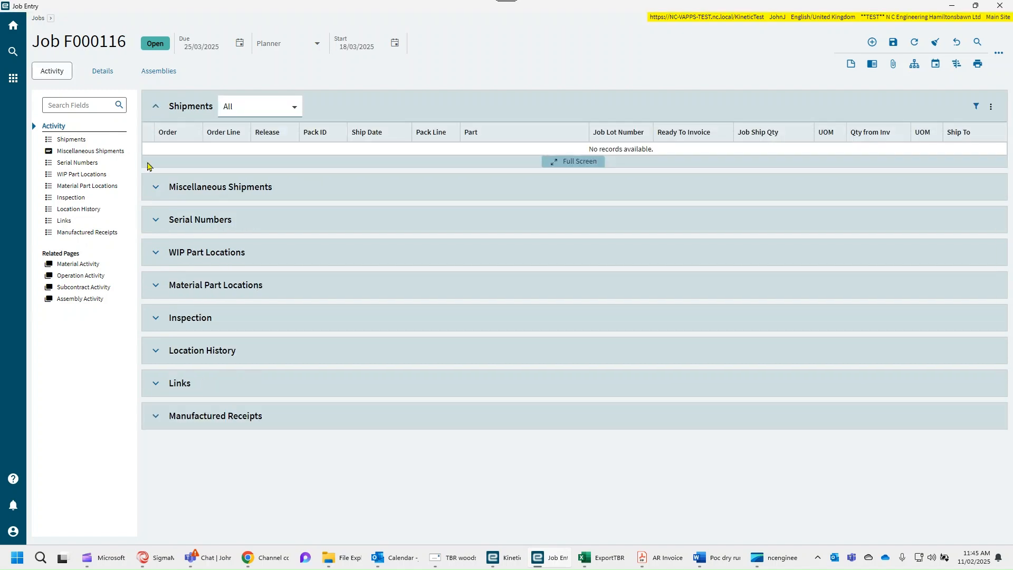
click(155, 188)
click(102, 71)
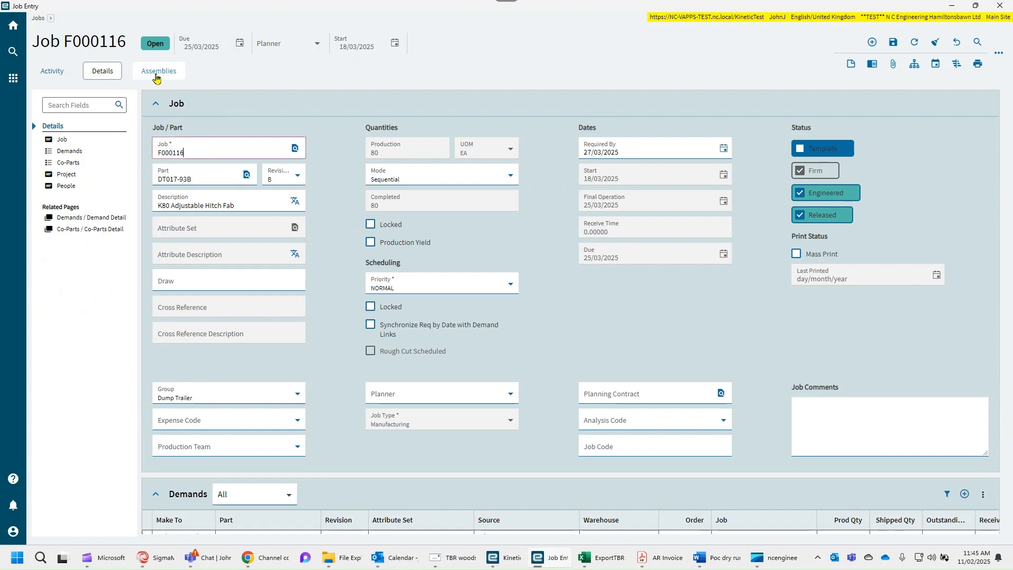
- Open the job's assemblies, refresh, and inspect assembly 0 and its engineering details
click(167, 75)
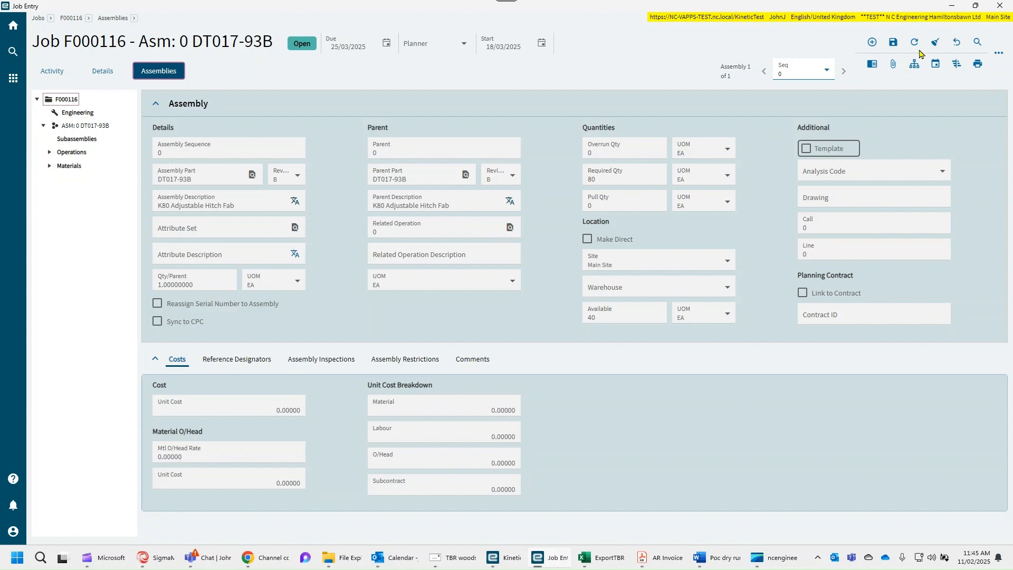
click(917, 42)
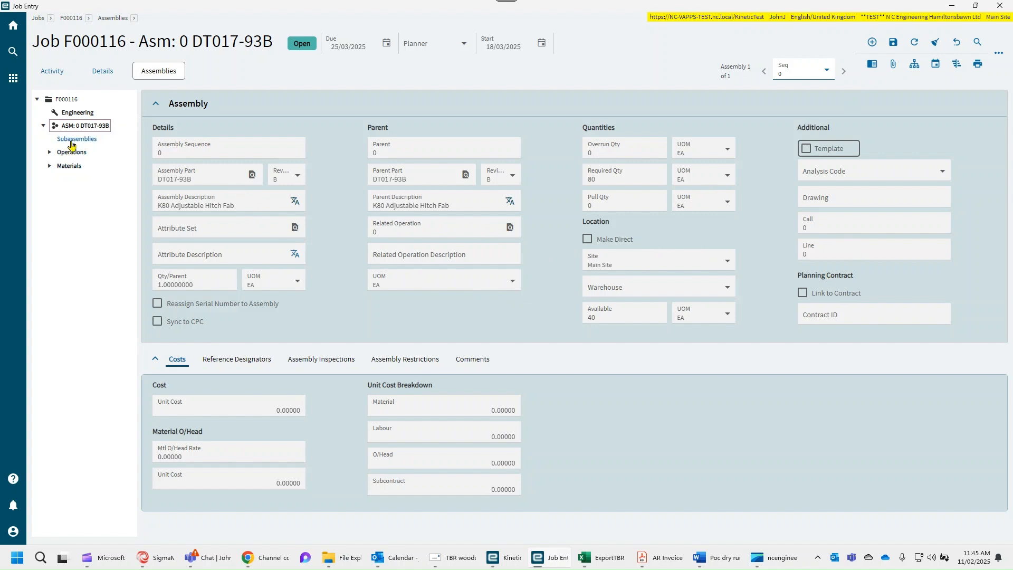
click(76, 113)
click(75, 127)
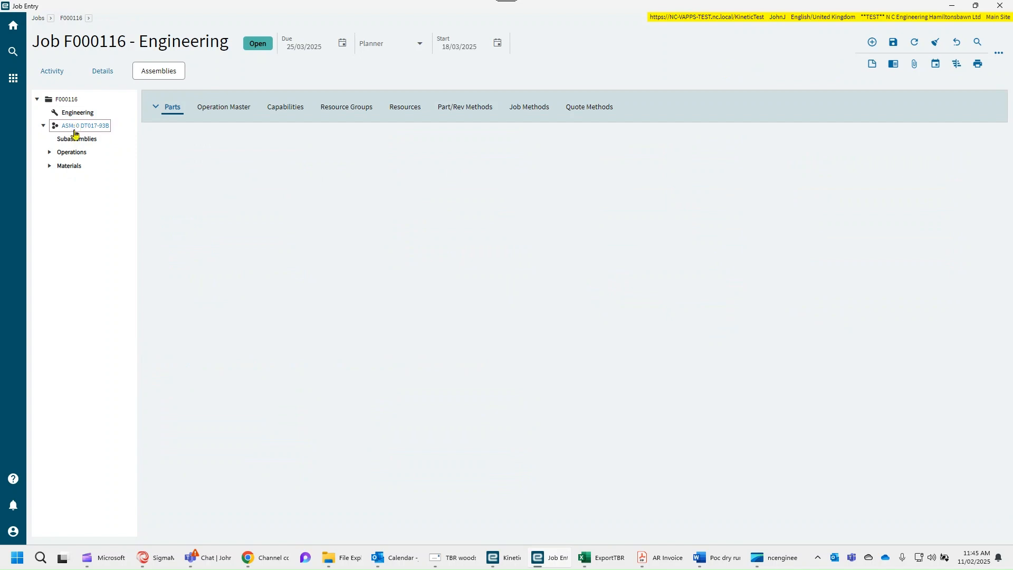
click(497, 323)
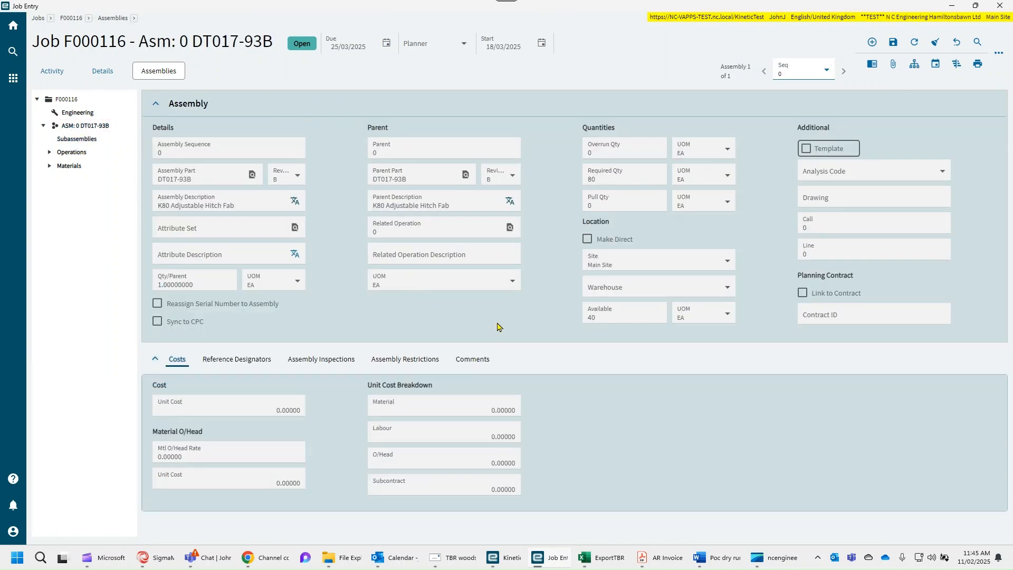